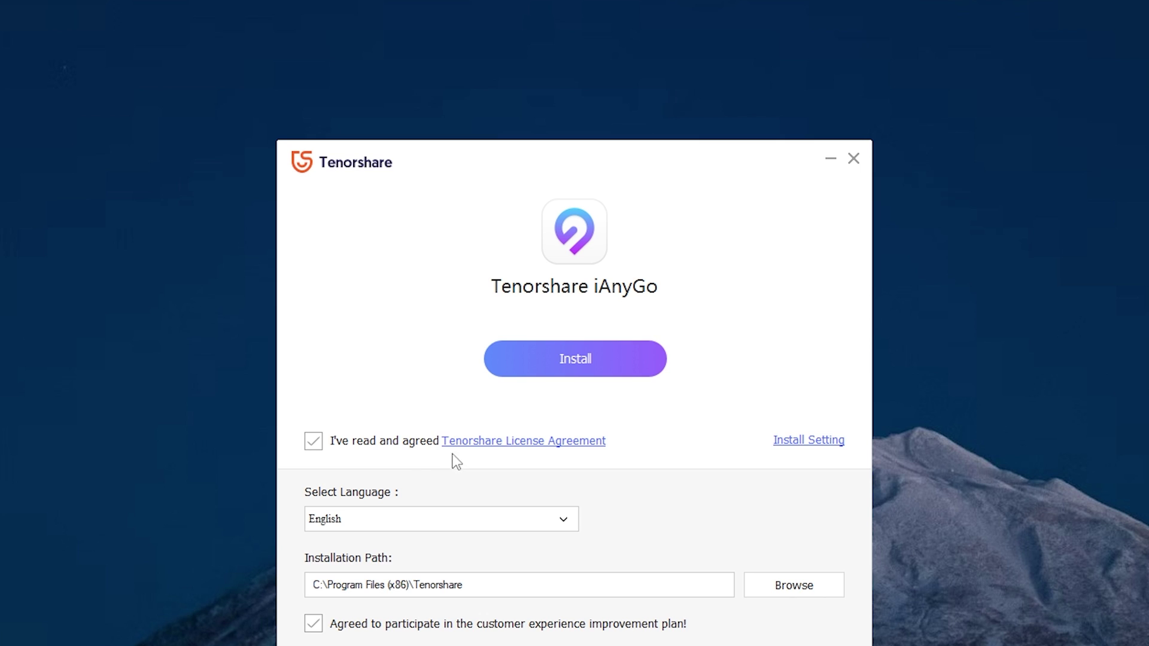
Accept the iAnyGo license agreement, collapse Install Setting and start the installation
click(452, 454)
click(315, 447)
click(565, 376)
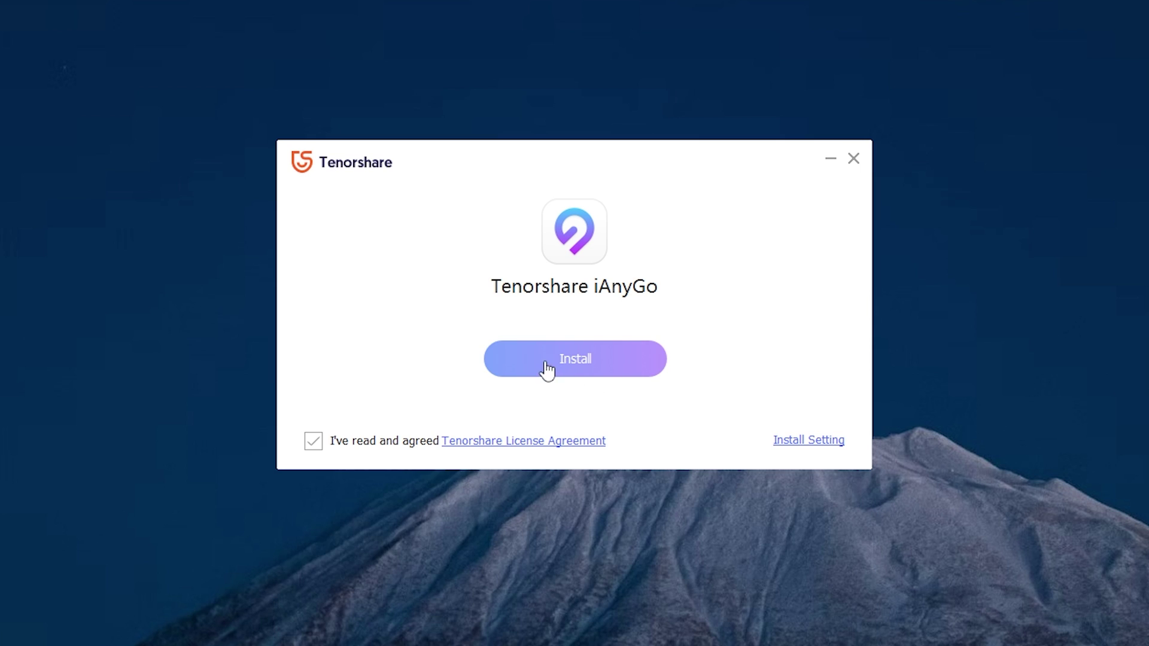
click(565, 362)
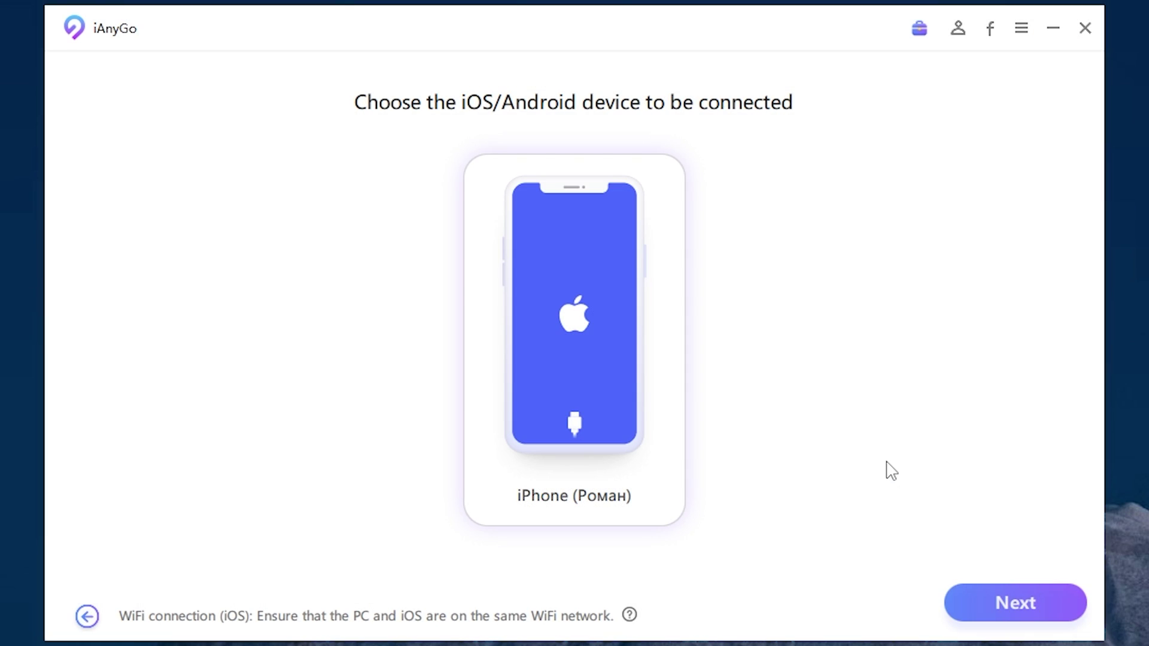
Continue with the connected iPhone to reach the Change Location map
click(995, 604)
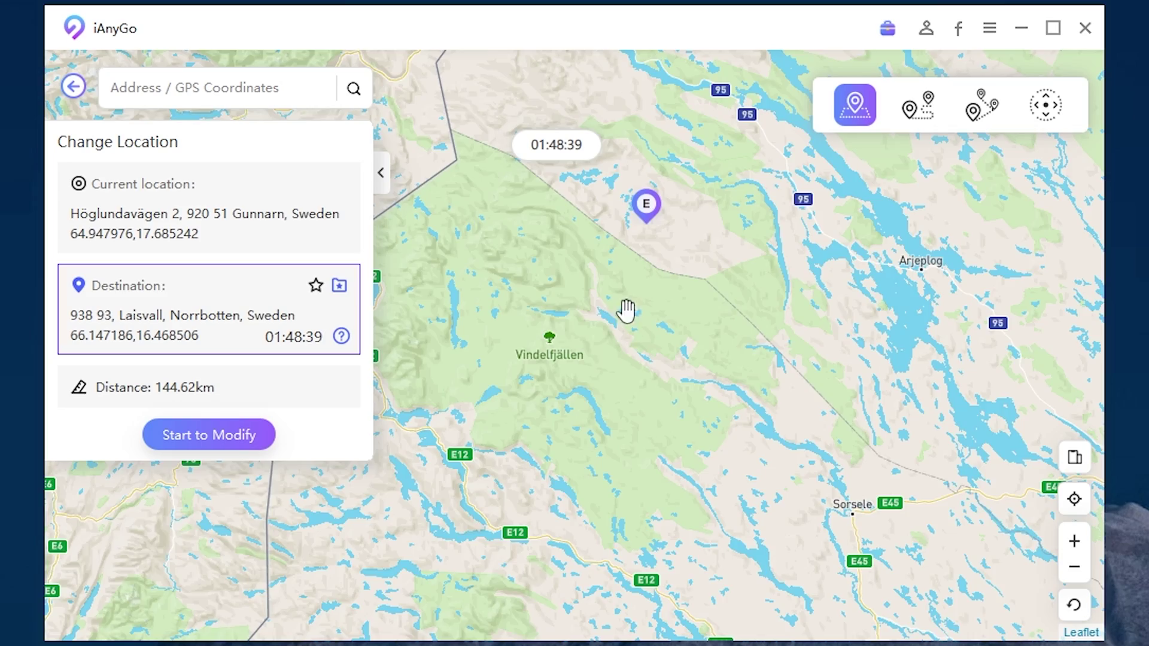
Pan to northern Sweden and set the destination at Kvikkjokk
scroll(626, 311, down, 2)
drag(544, 187, 658, 417)
click(662, 342)
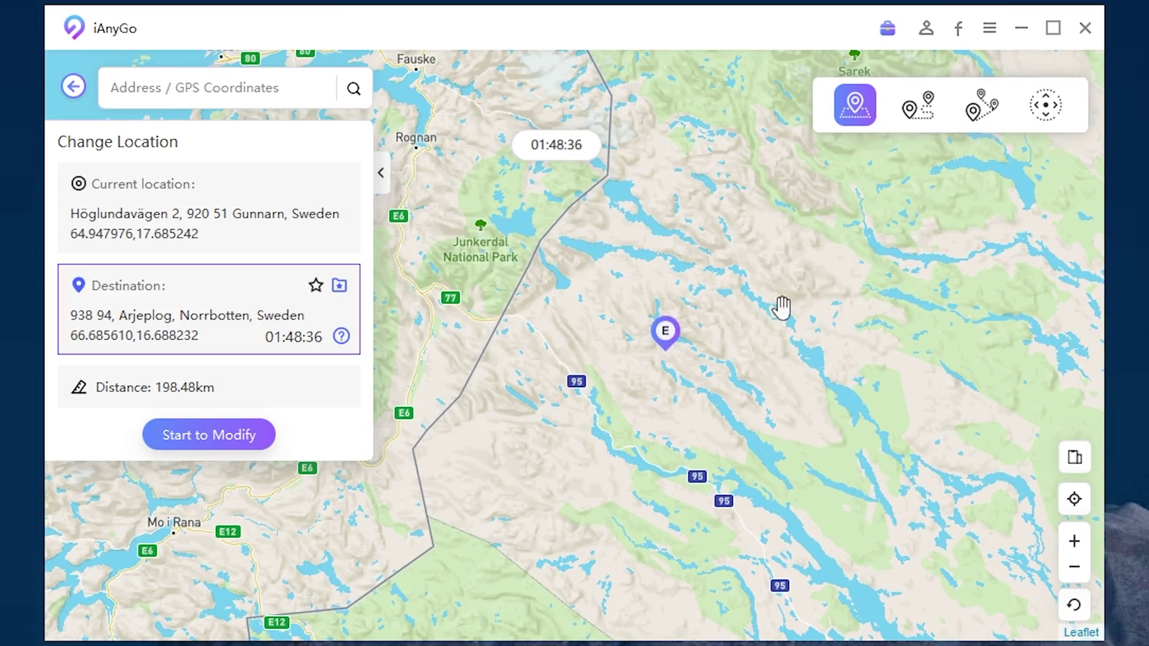
click(827, 214)
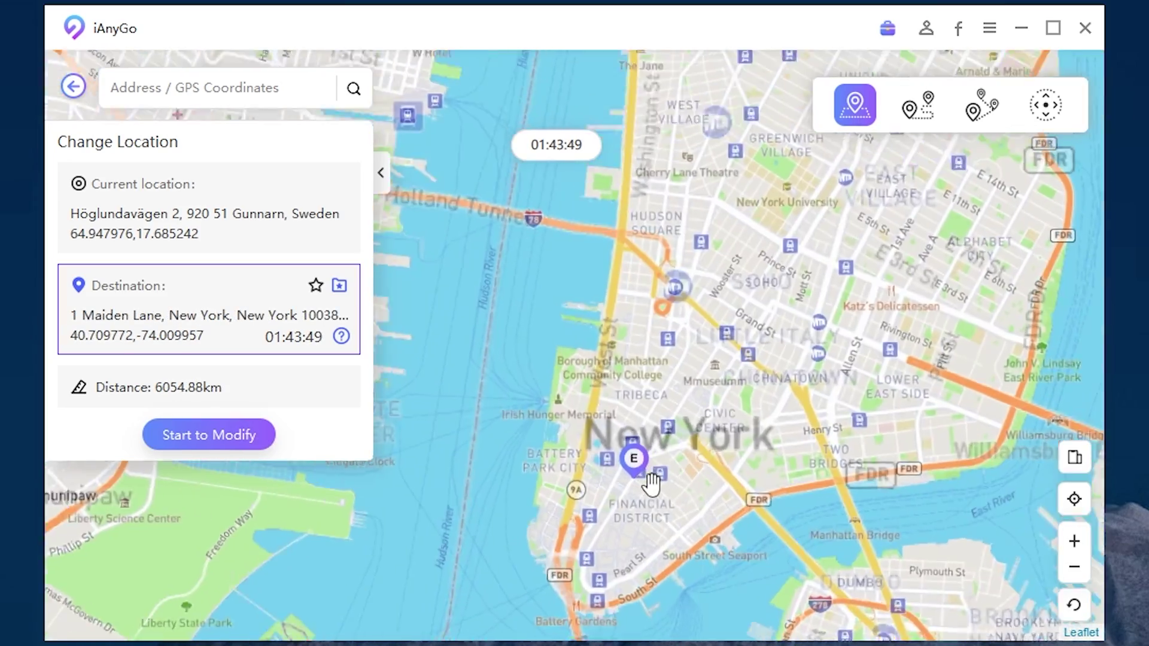
Confirm the warning so the iPhone's location change is applied
scroll(651, 482, up, 2)
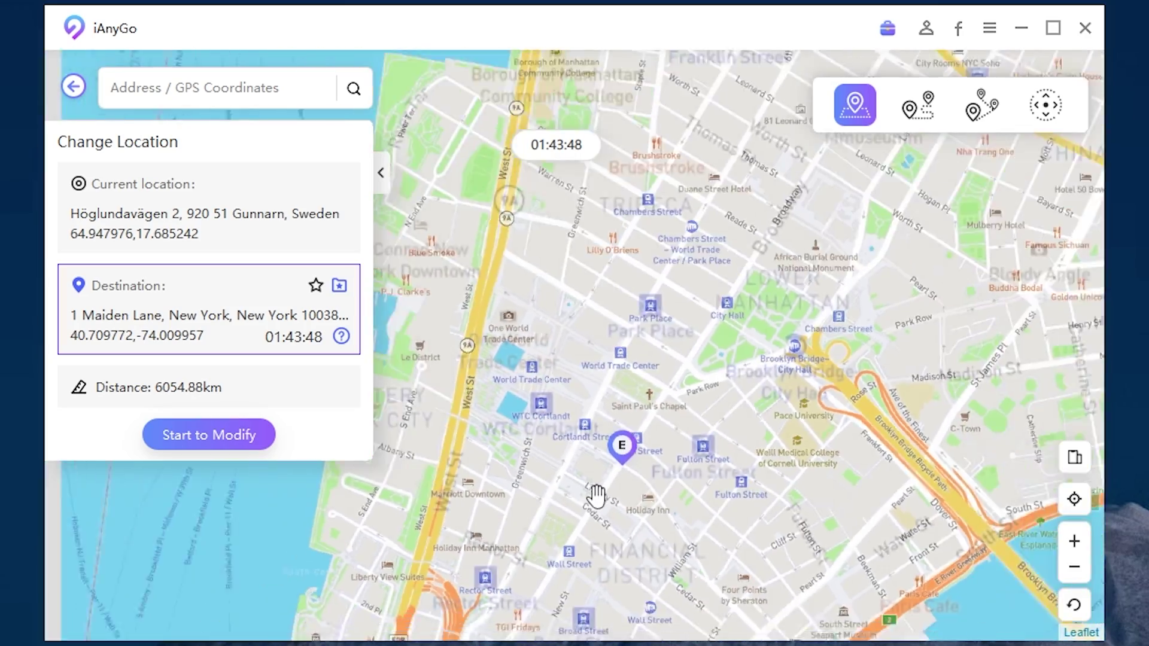
scroll(595, 495, down, 3)
scroll(626, 509, up, 3)
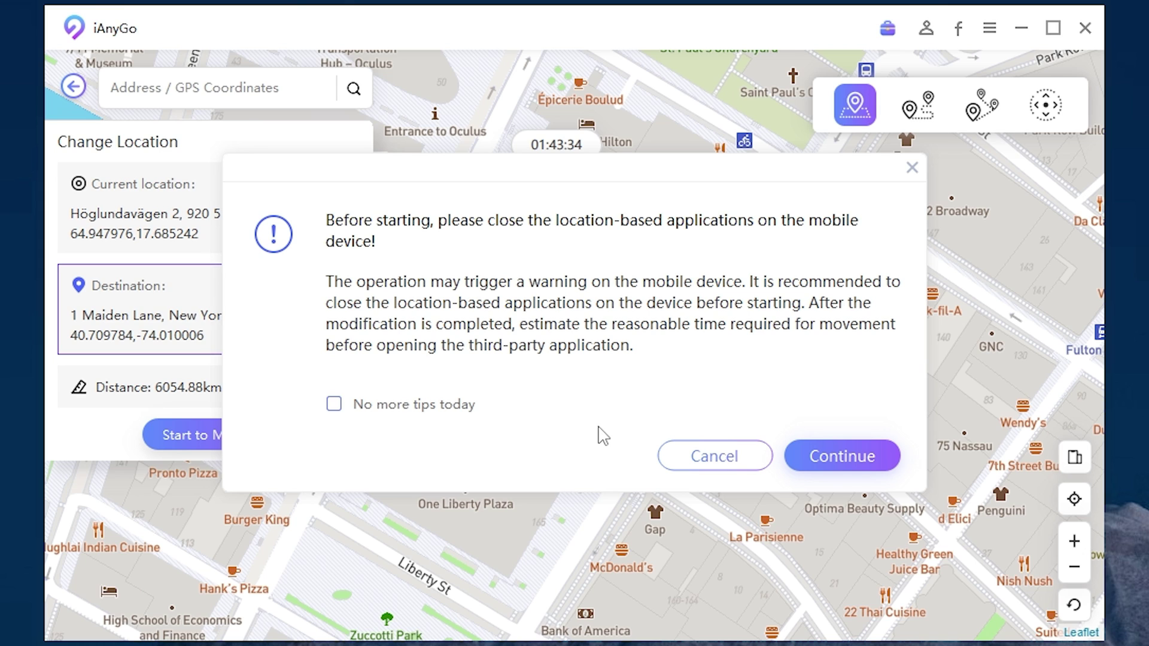
click(892, 460)
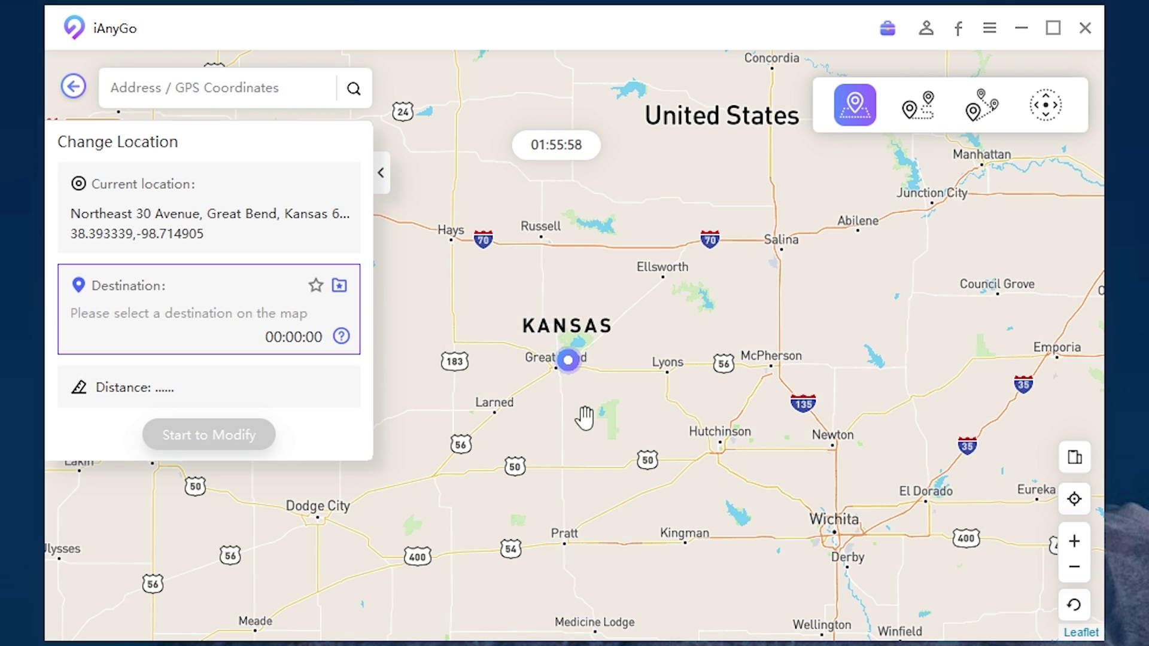
Zoom into Great Bend, Kansas and teleport the iPhone to 2415 10th Street
scroll(562, 395, up, 3)
scroll(540, 398, up, 3)
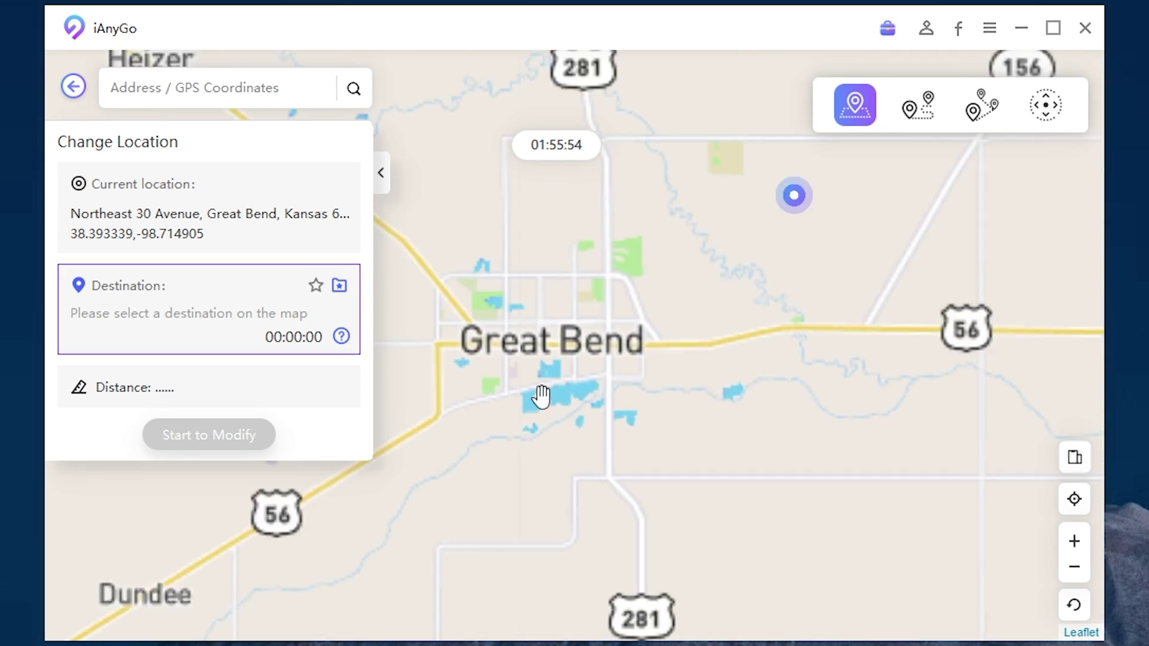
double_click(799, 298)
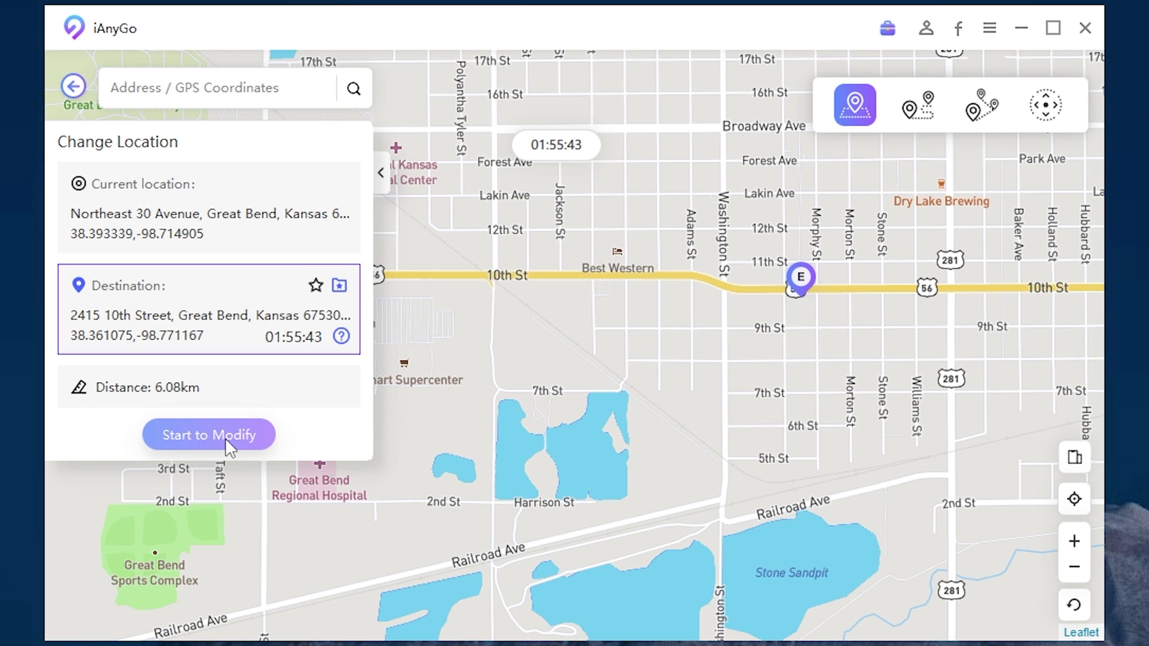
click(223, 440)
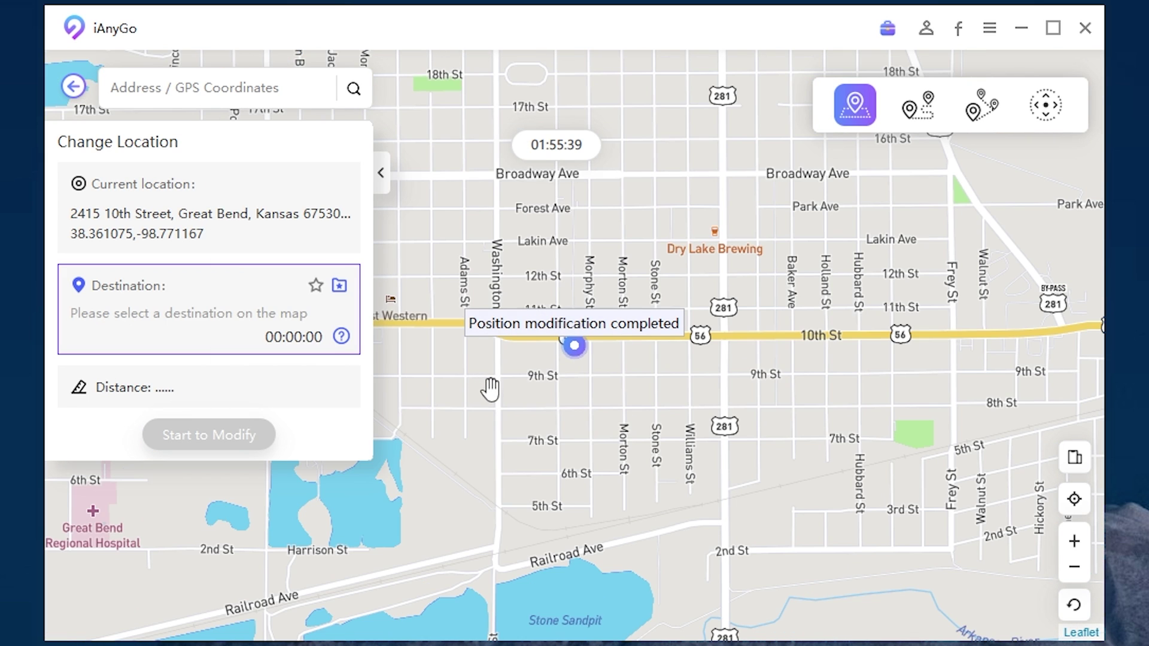
scroll(497, 397, down, 10)
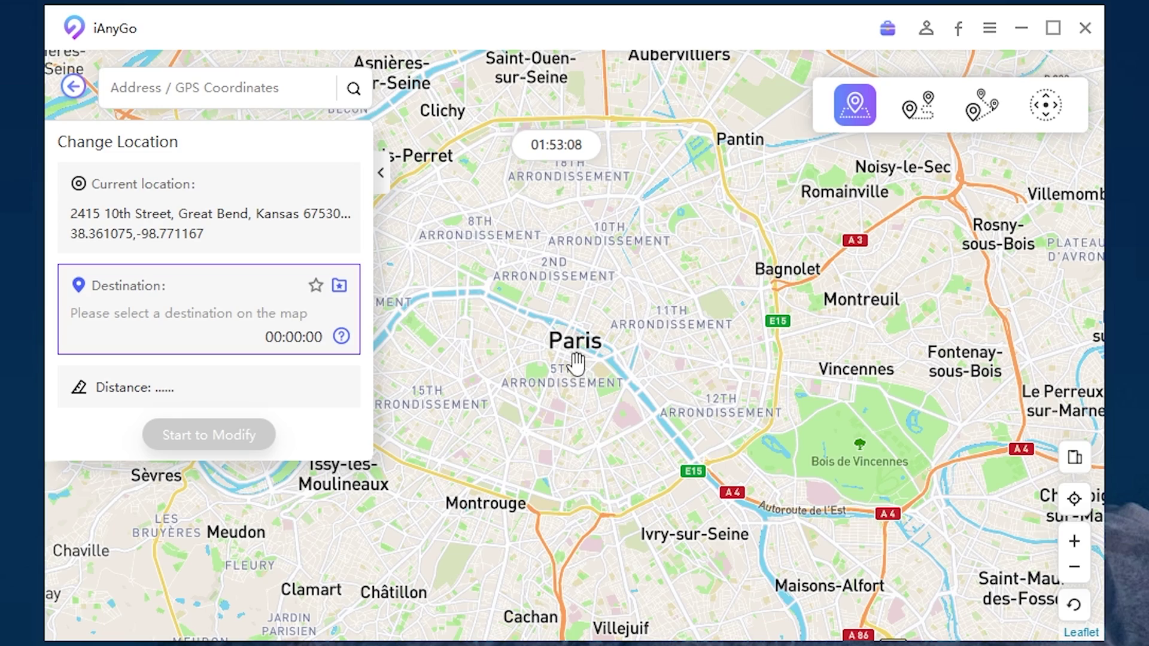
scroll(578, 377, up, 1)
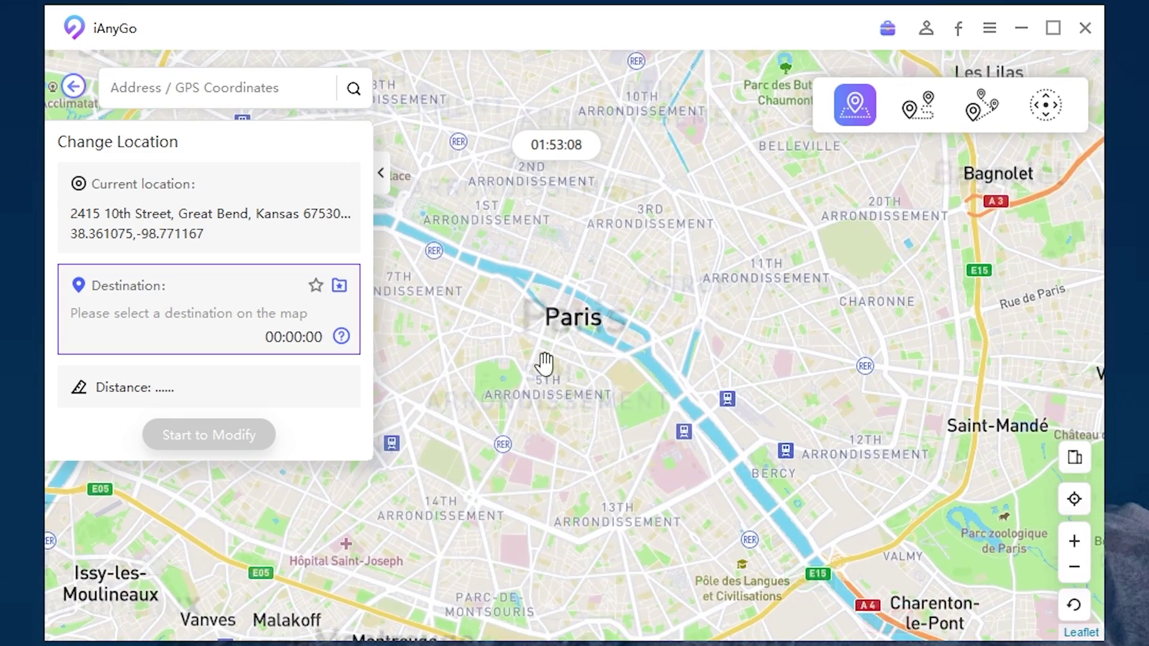
scroll(545, 363, up, 3)
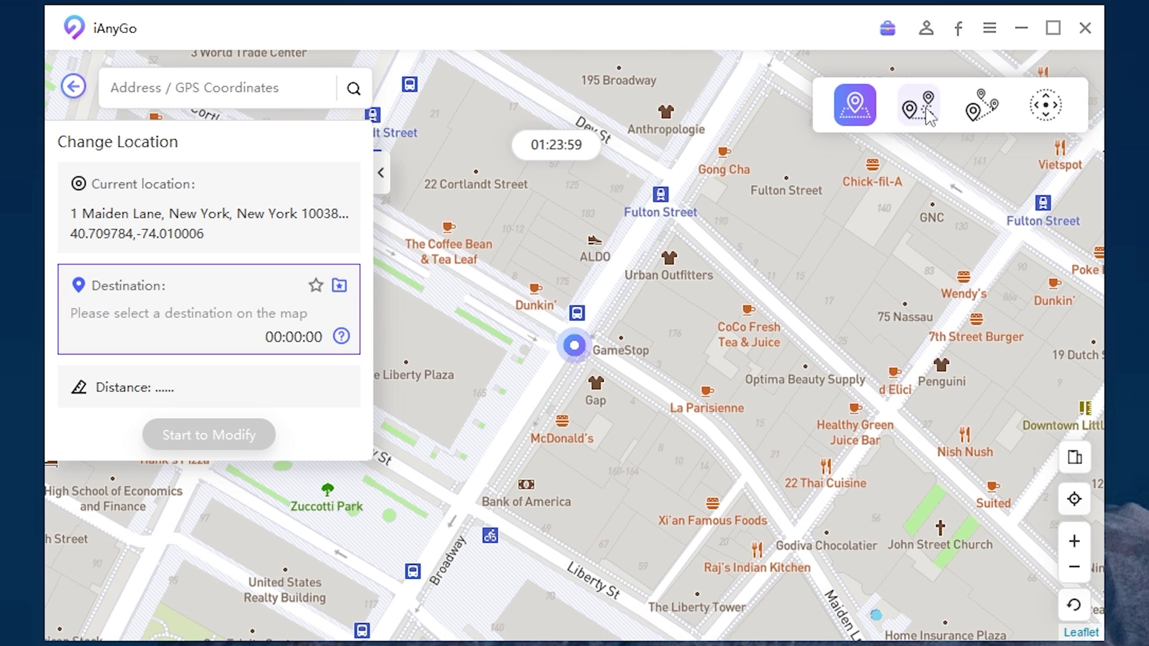
In single-spot mode, walk from 1 Maiden Lane toward 146 Fulton Street, pausing midway
click(916, 105)
click(1046, 104)
click(922, 111)
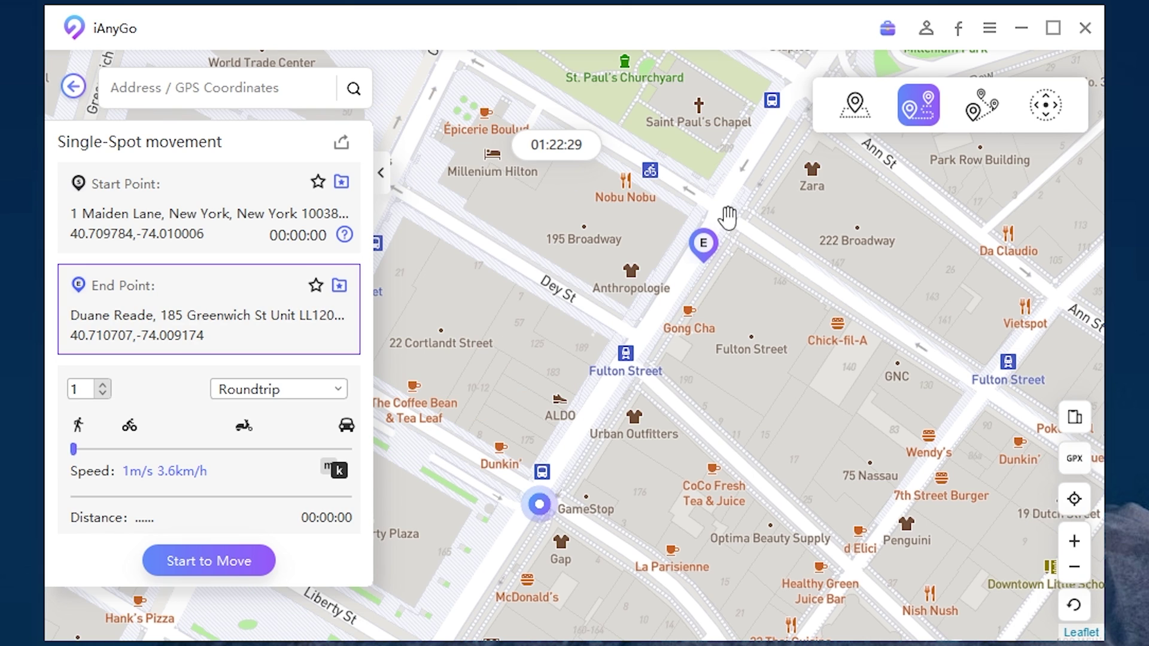
click(727, 214)
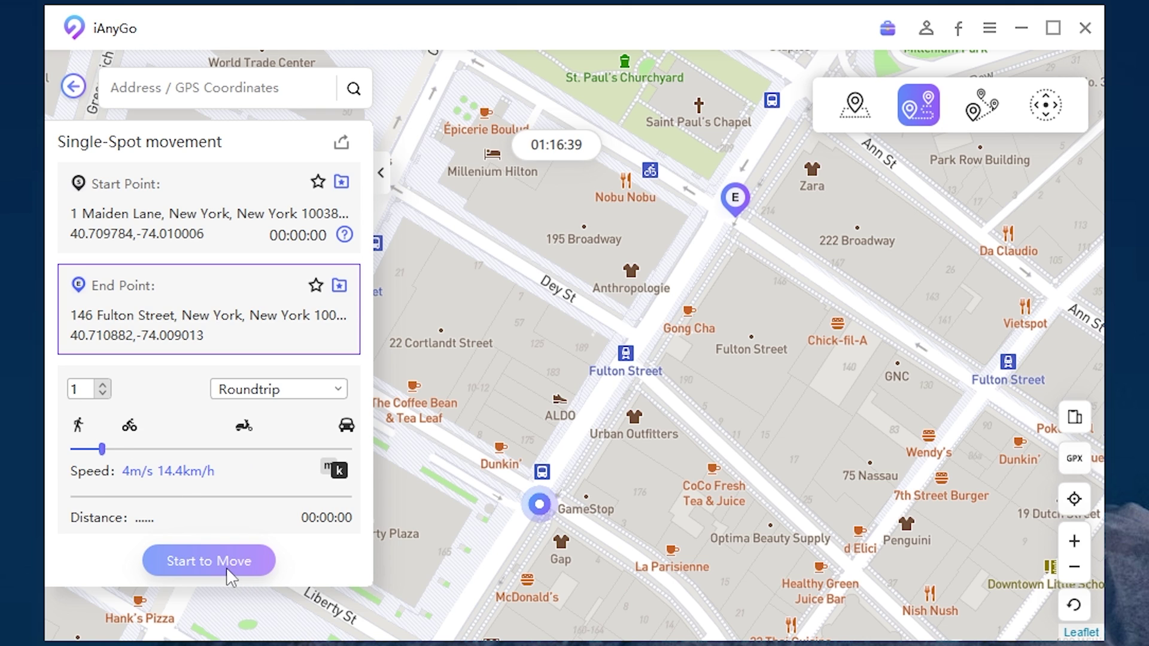
click(227, 567)
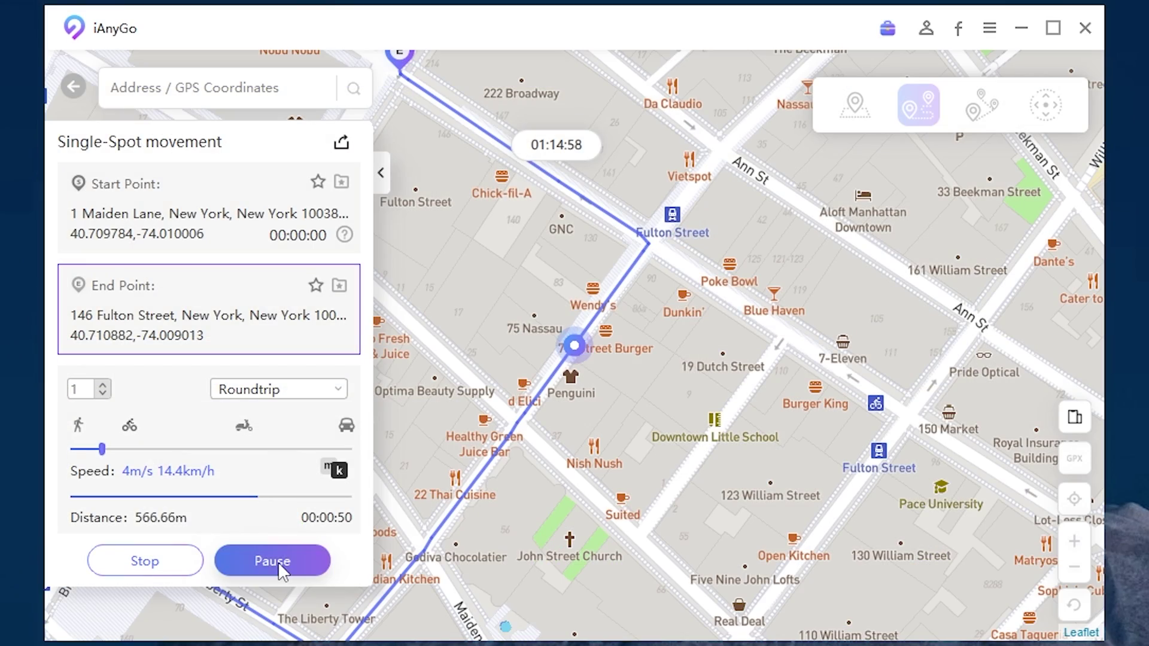
click(278, 563)
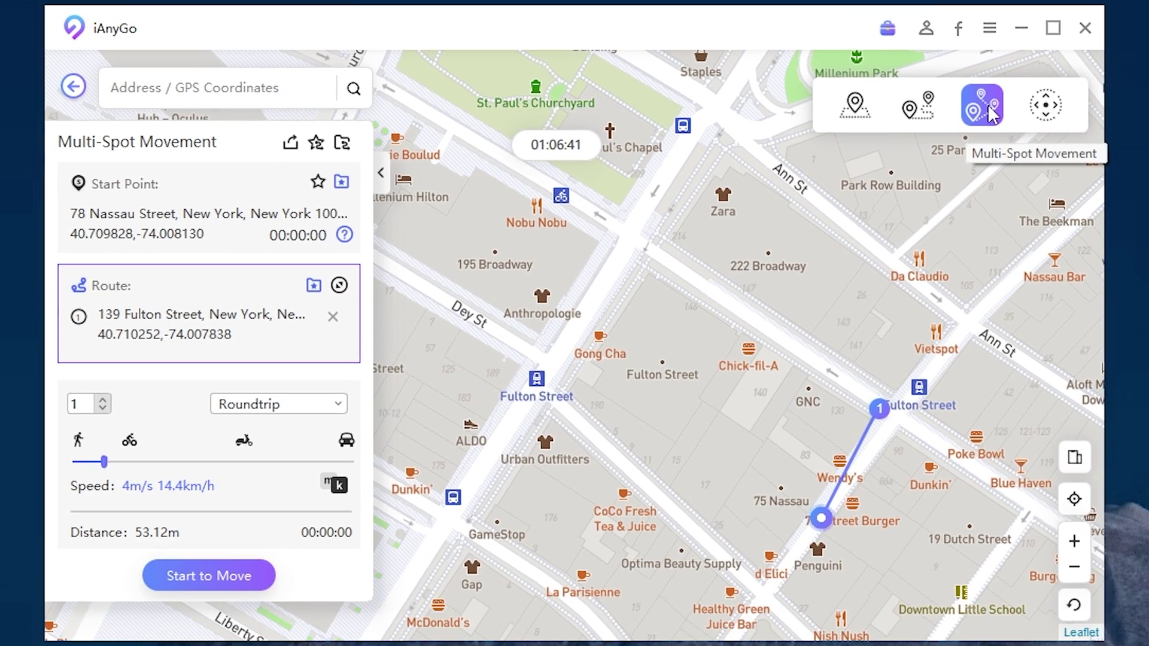
Add route points 2 through 8 around Fulton Street, starting near GNC and heading north
click(815, 372)
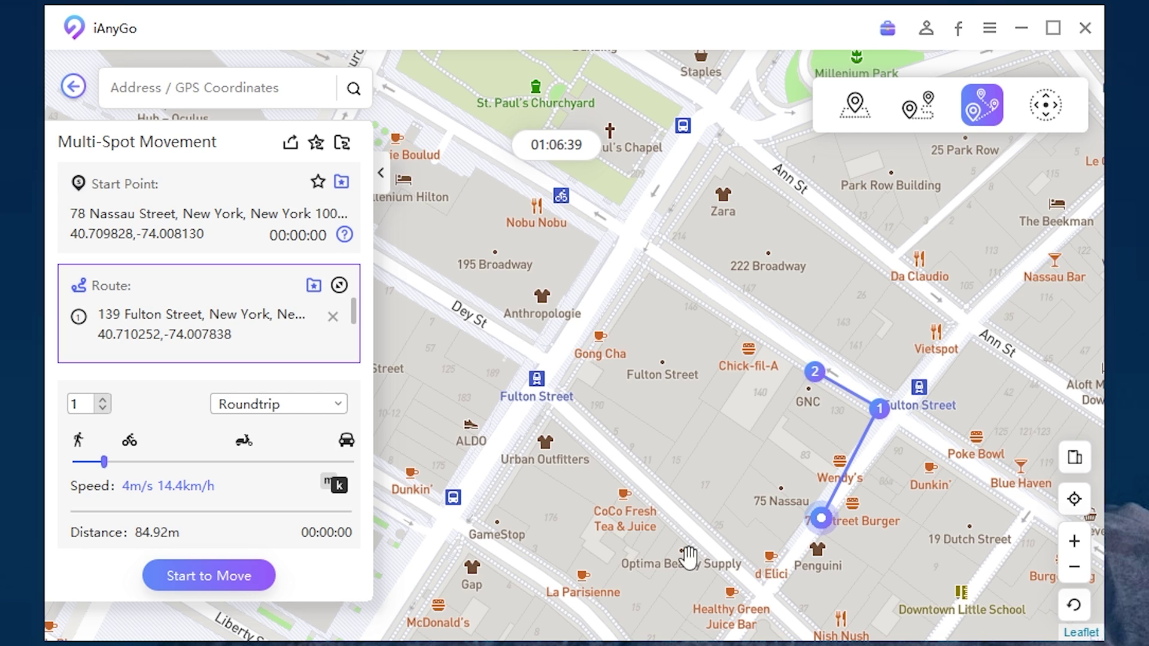
click(693, 533)
click(623, 470)
click(592, 433)
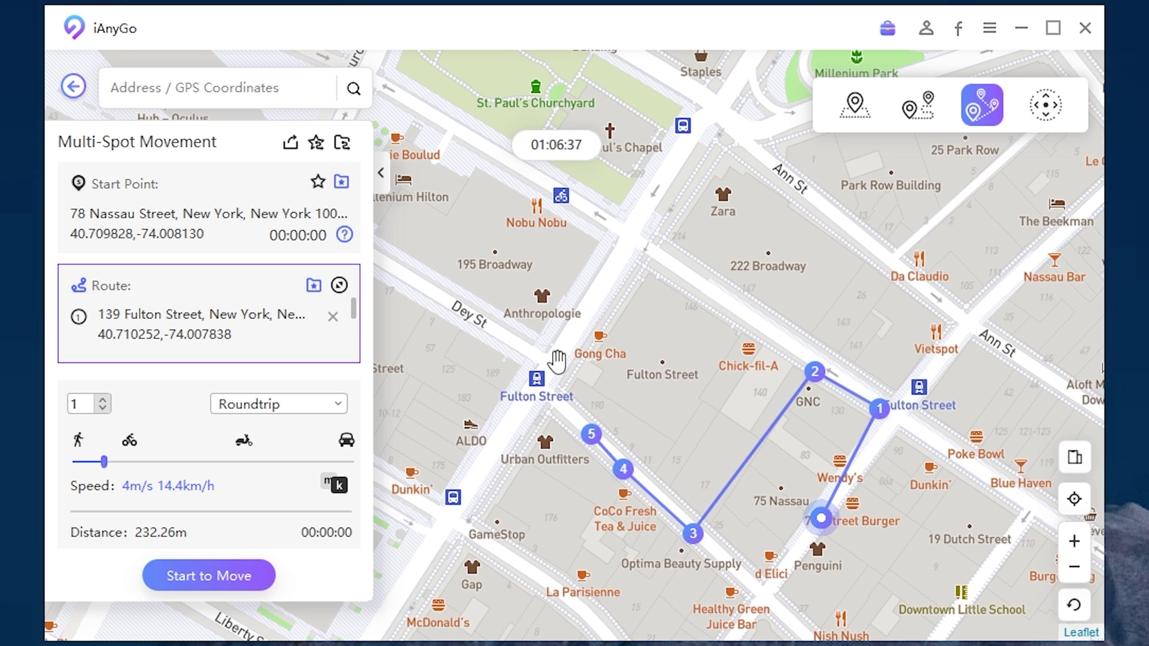
click(559, 363)
click(605, 267)
click(712, 124)
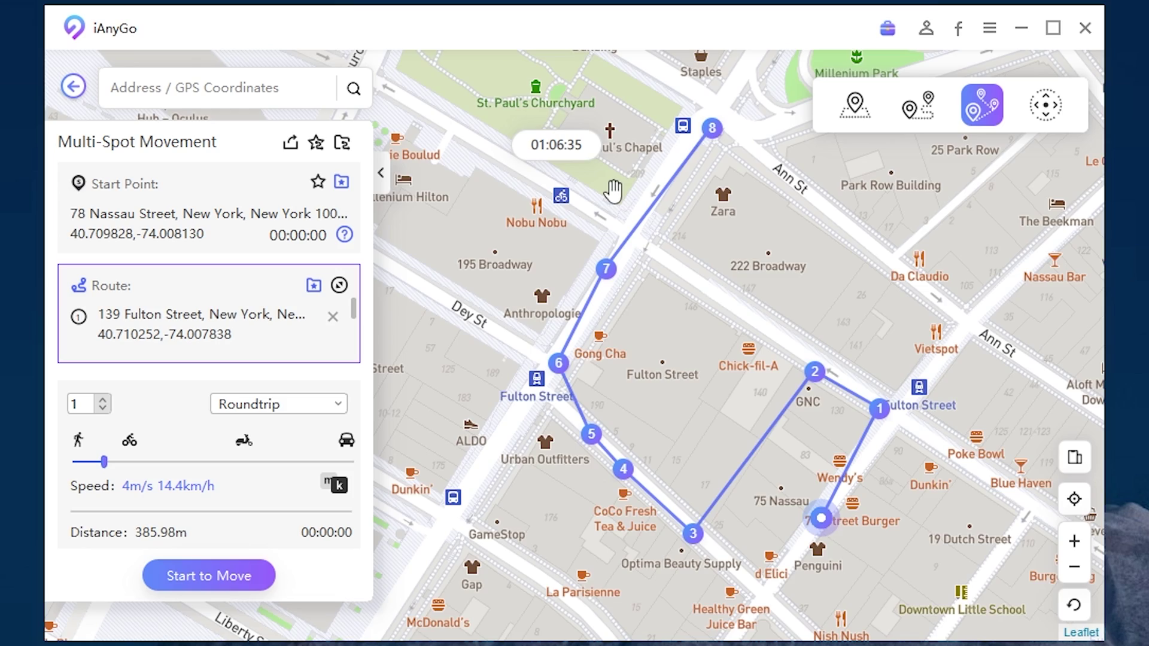
Add points at World Trade Center, Cortlandt Street and an eleventh spot, then start moving
scroll(615, 188, down, 1)
drag(667, 193, 706, 353)
click(572, 244)
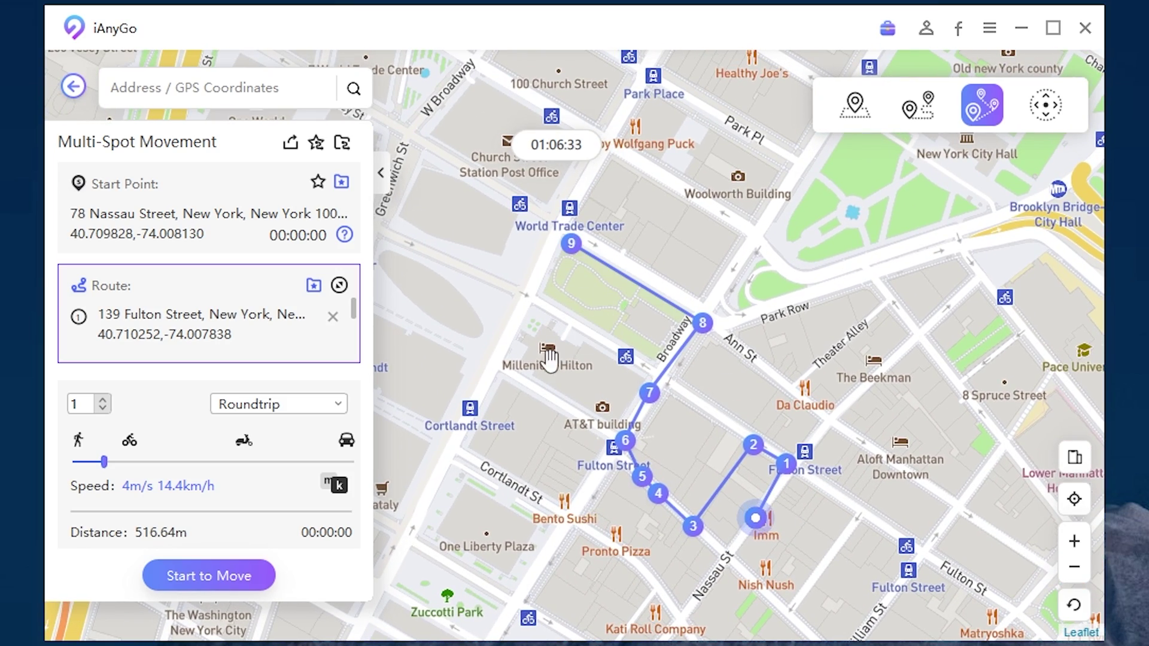
click(456, 455)
scroll(514, 548, up, 1)
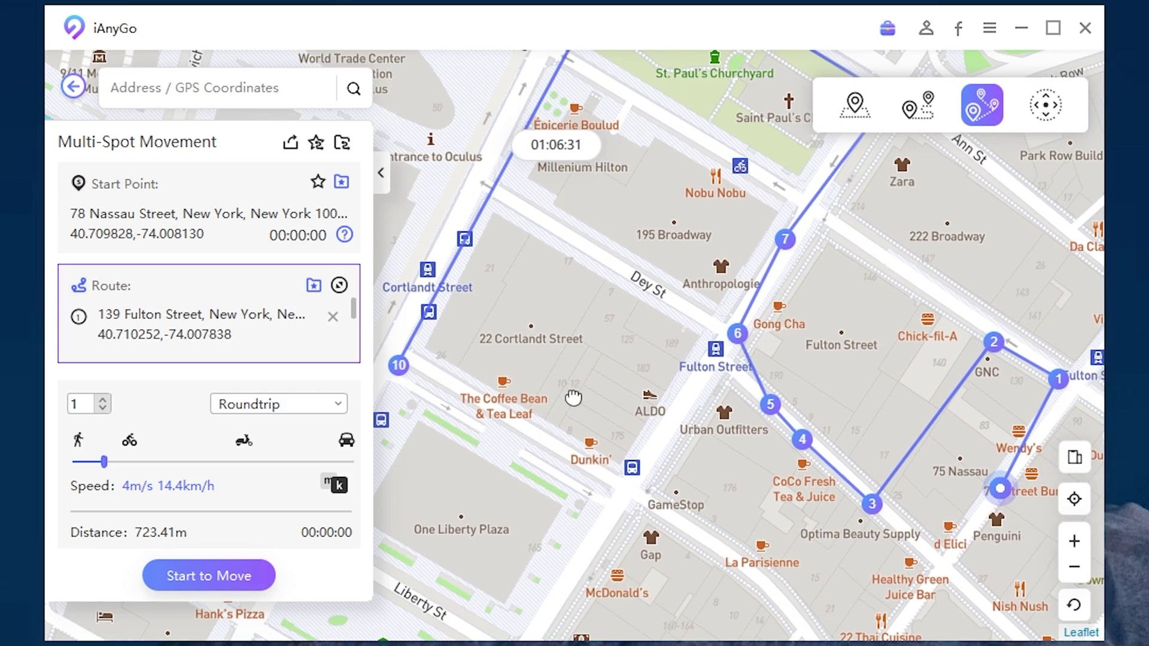
click(632, 499)
scroll(632, 500, down, 1)
click(218, 573)
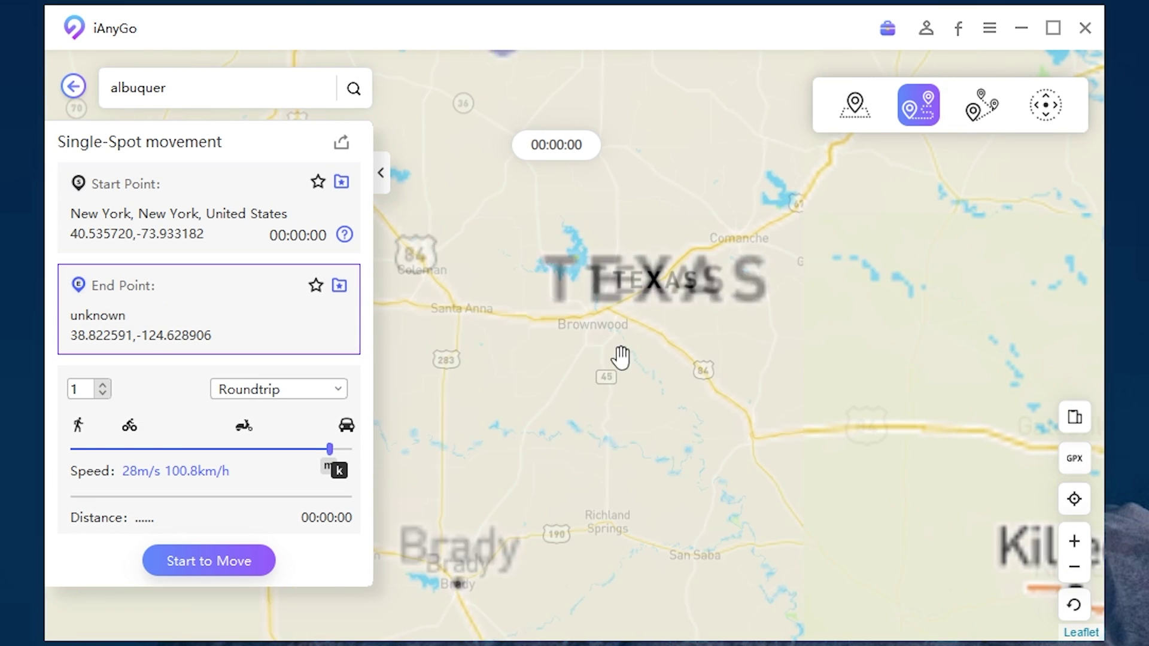
click(614, 329)
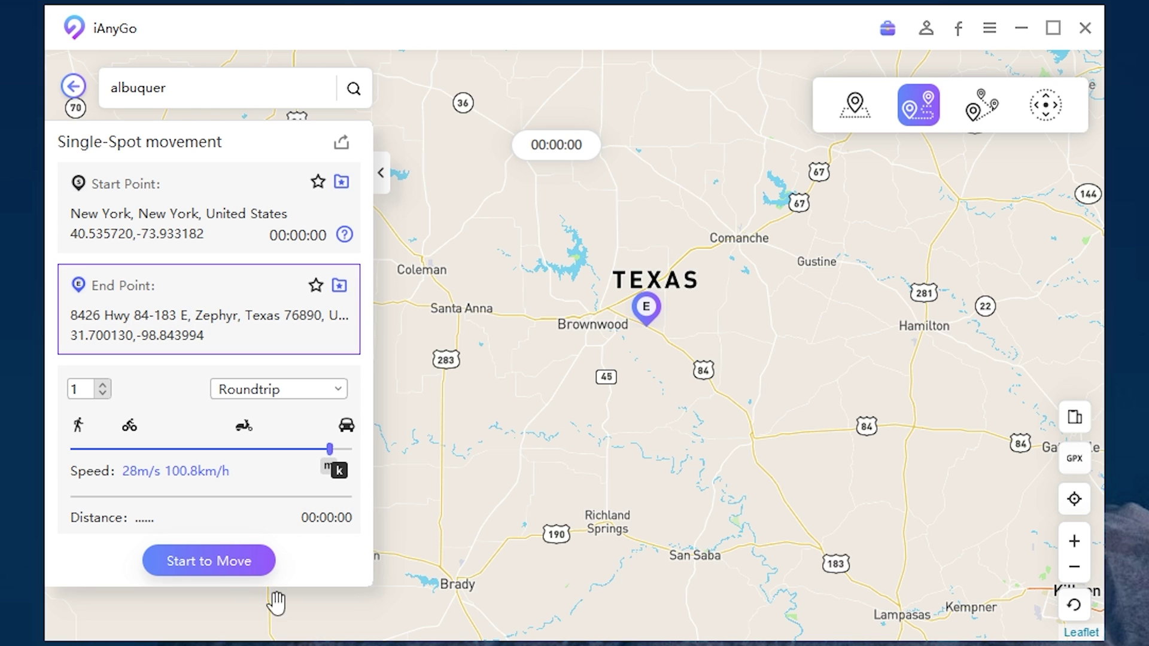
click(212, 578)
click(759, 520)
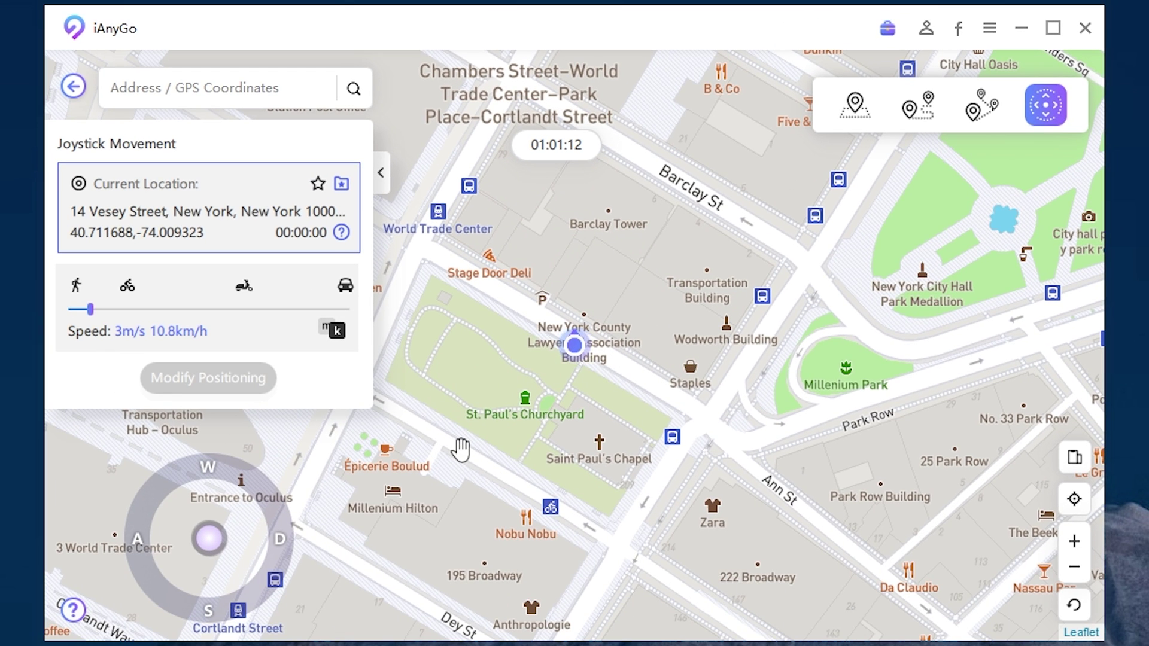
Check the connected iPhone in the device list, then search the address 'los angeles'
click(1077, 461)
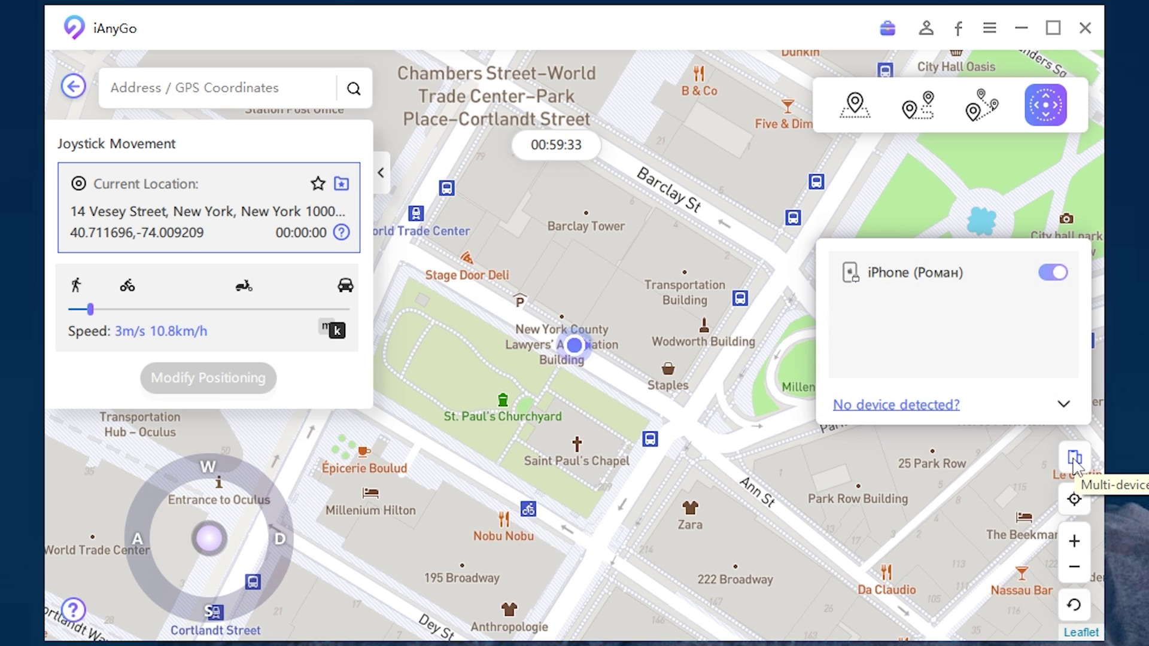
click(178, 89)
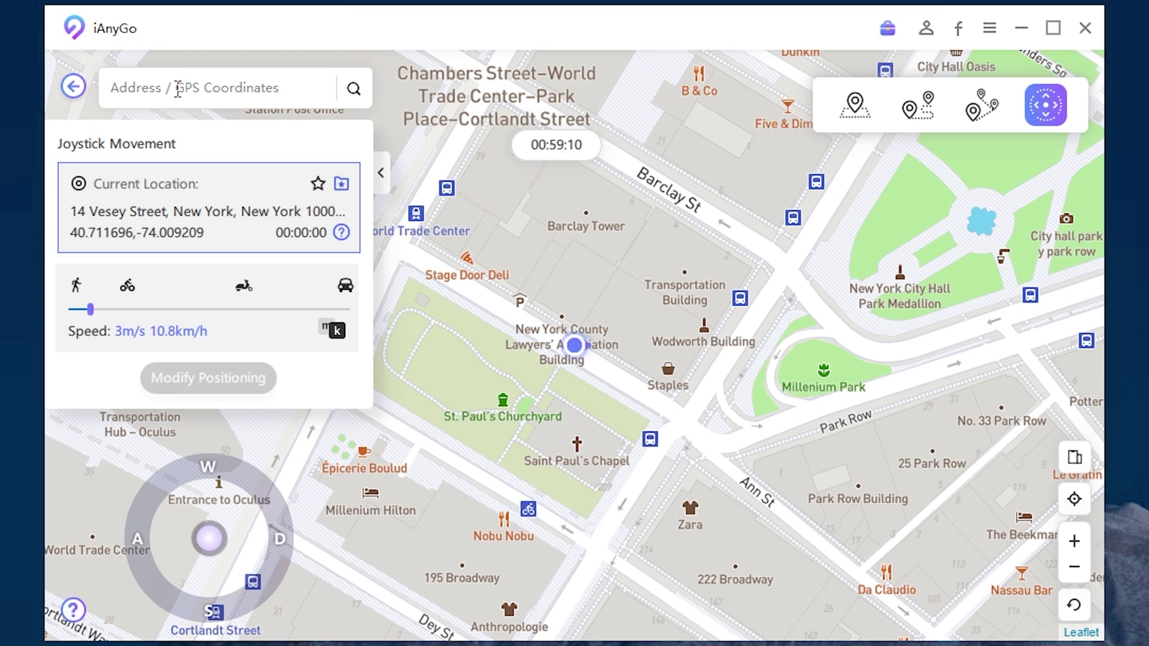
text(los angeles)
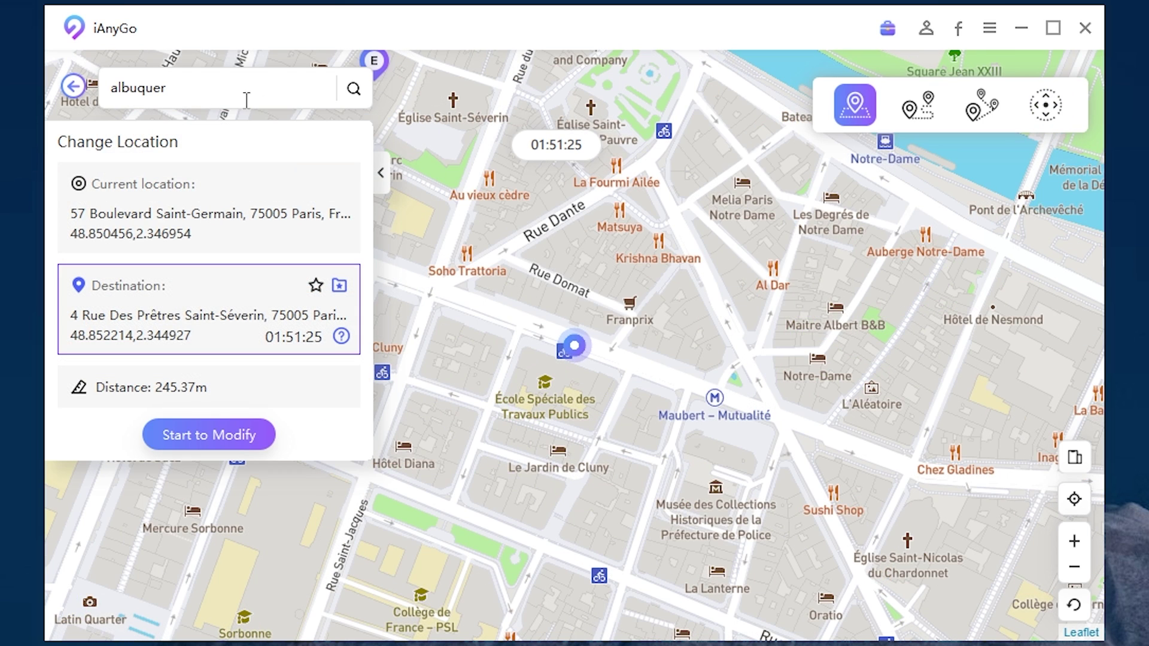
key(Return)
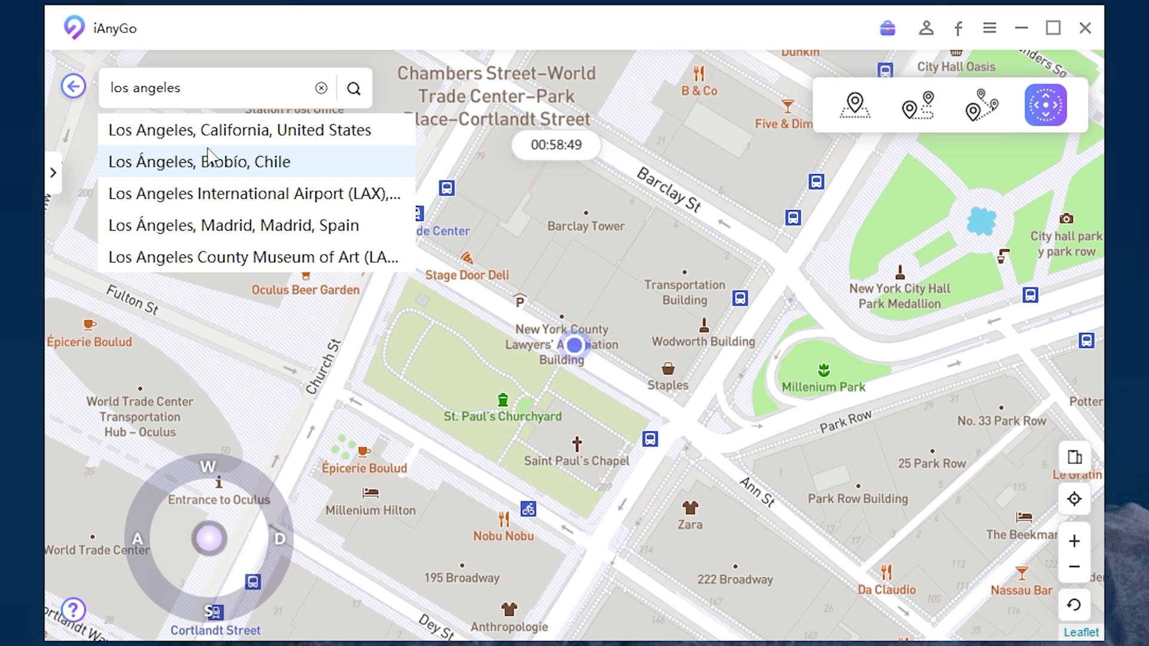
Choose Los Angeles, star the Zephyr end point and Queens start point, and open saved coordinates
click(208, 130)
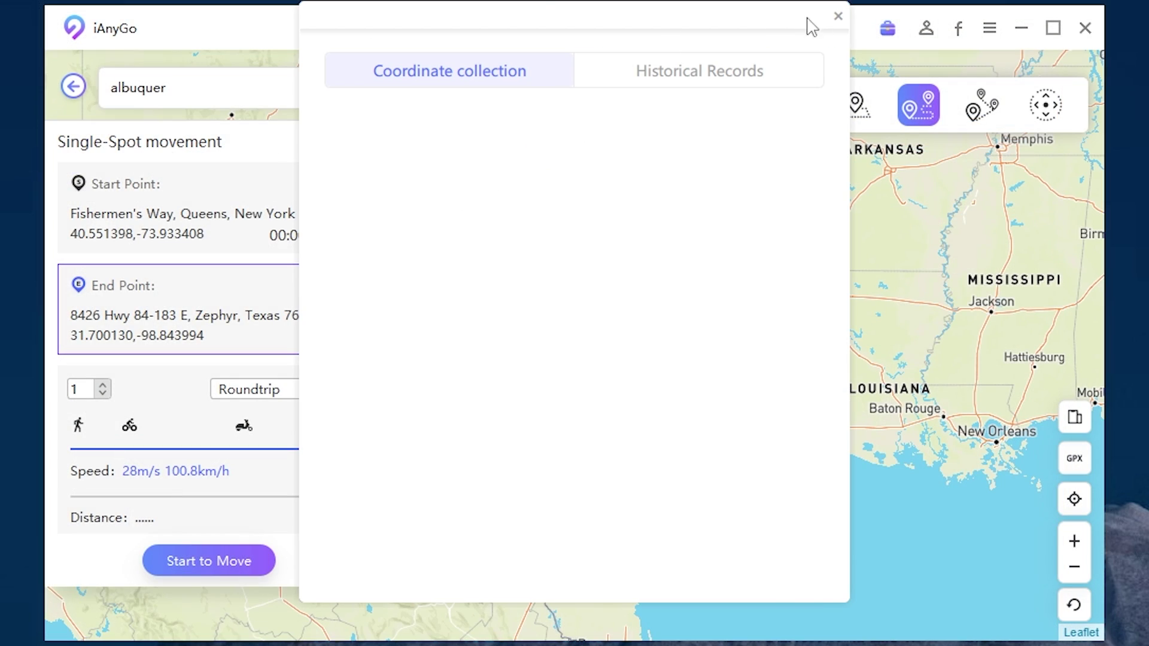
click(839, 17)
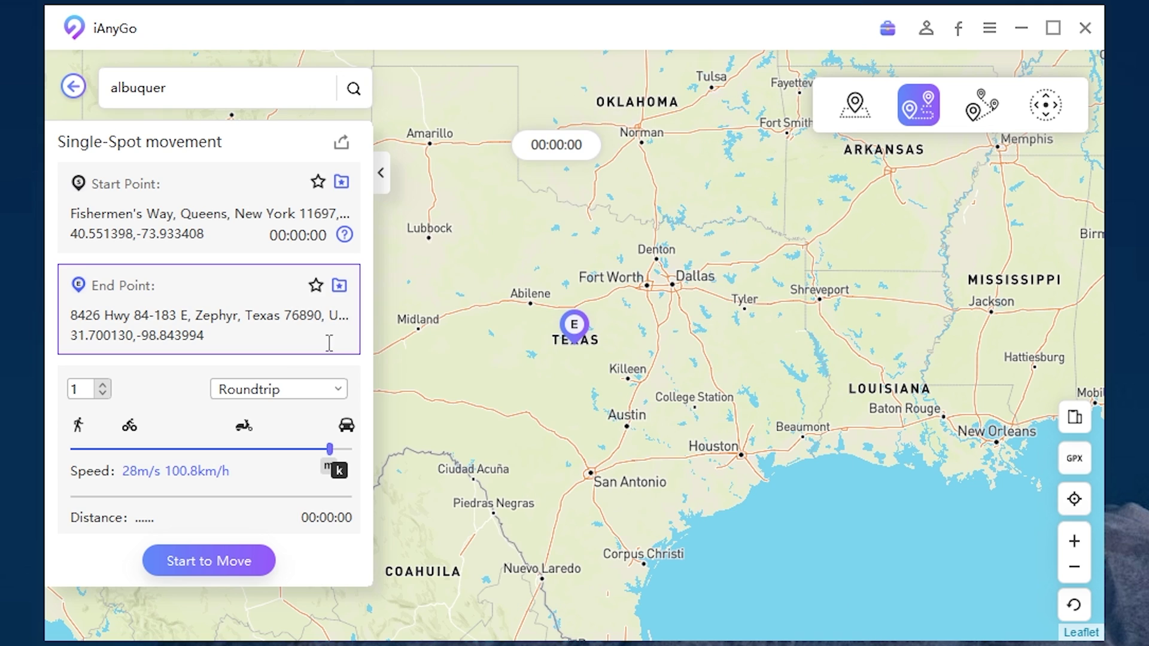
click(316, 287)
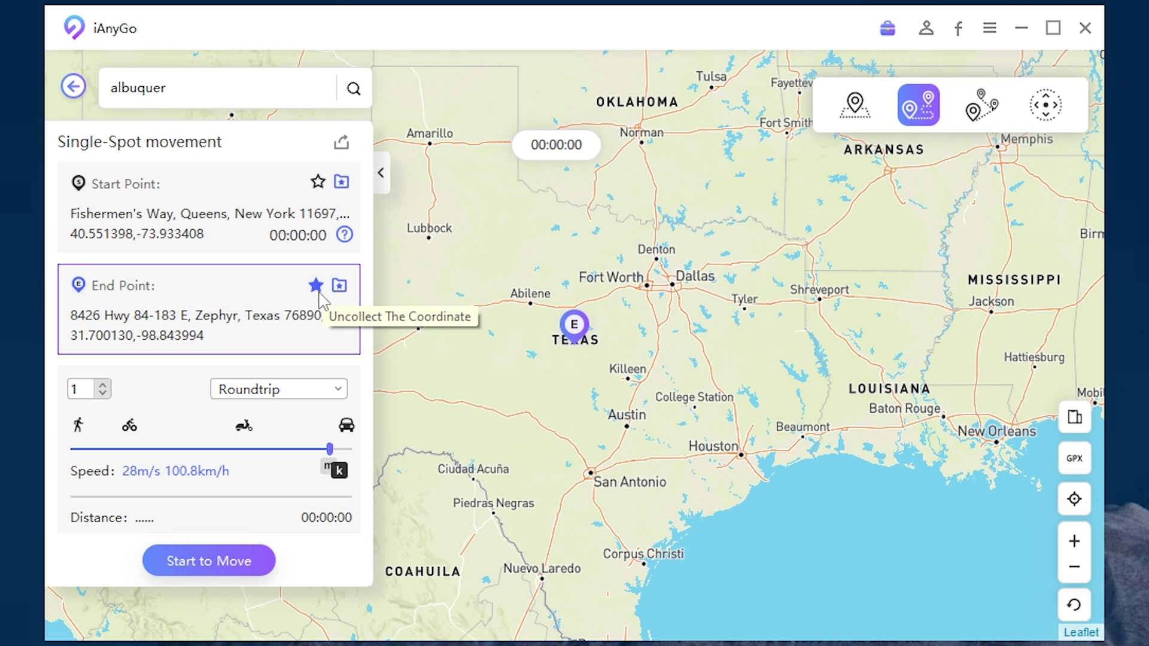
click(318, 181)
click(343, 183)
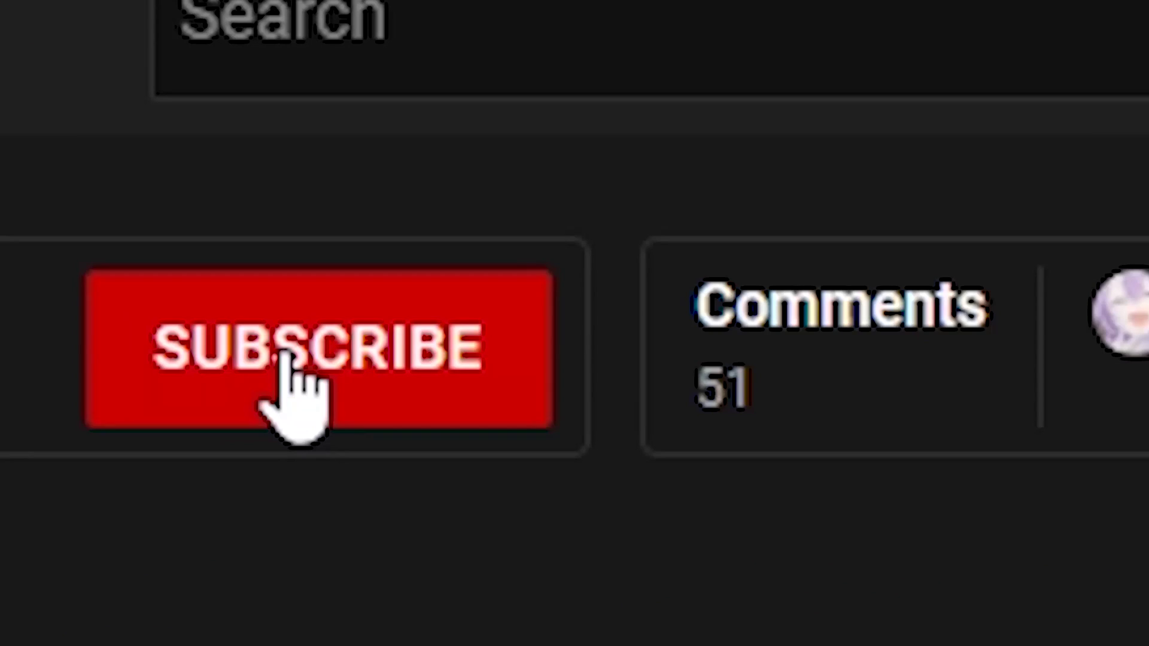
Subscribe to the channel and set its notification bell to All
click(289, 359)
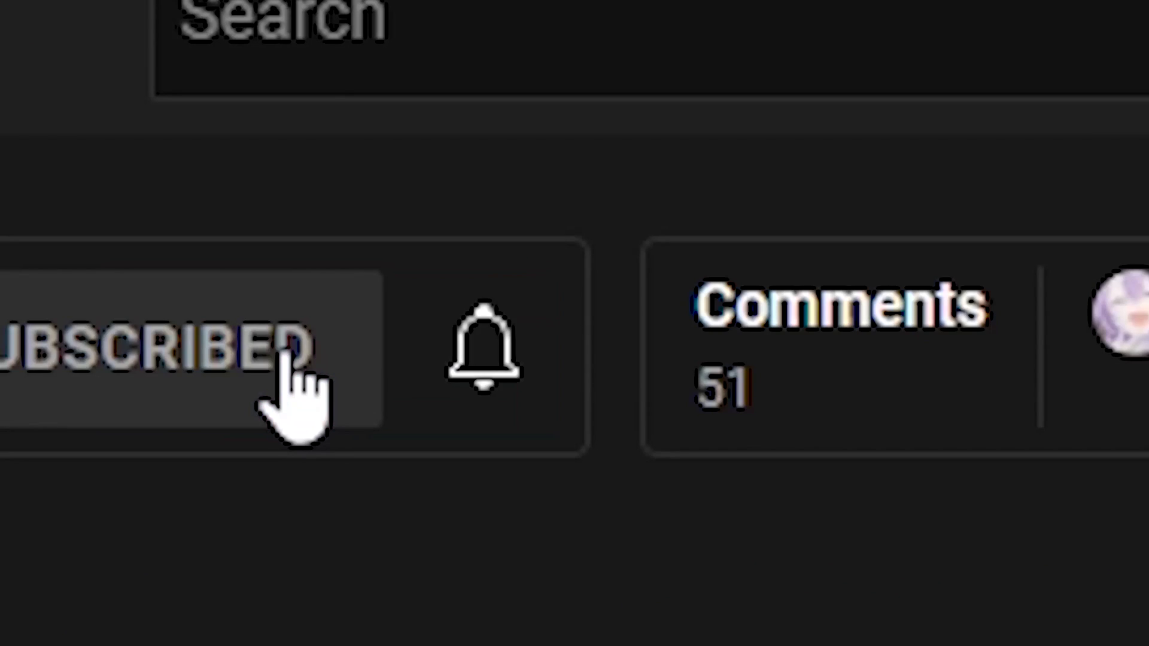
click(502, 373)
click(600, 573)
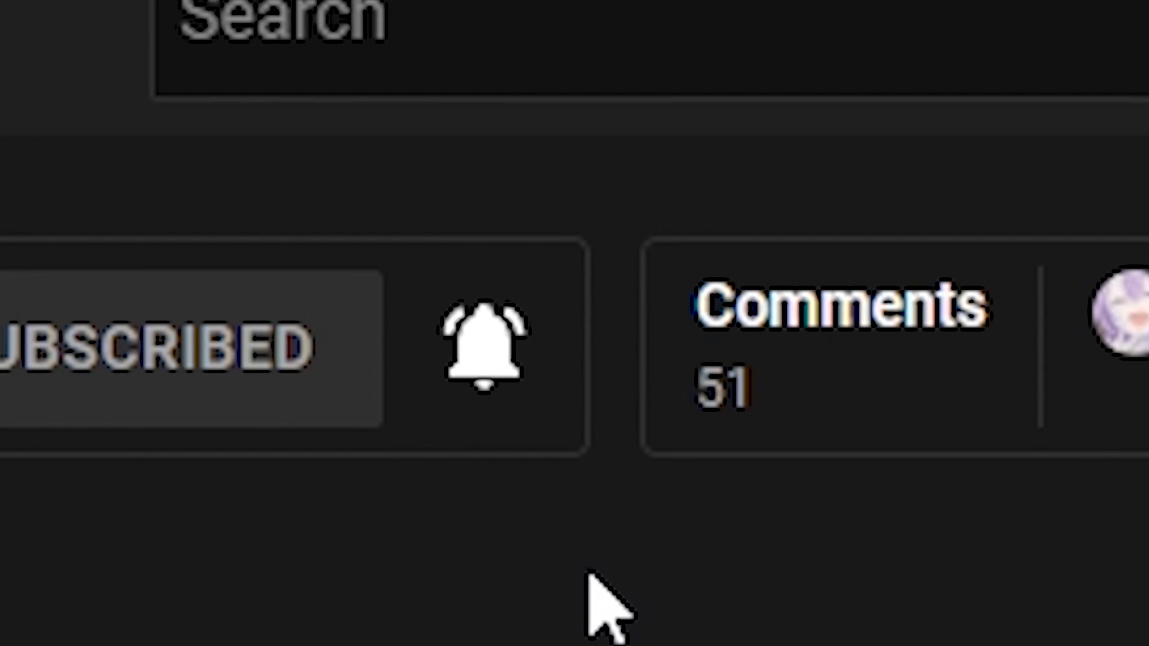